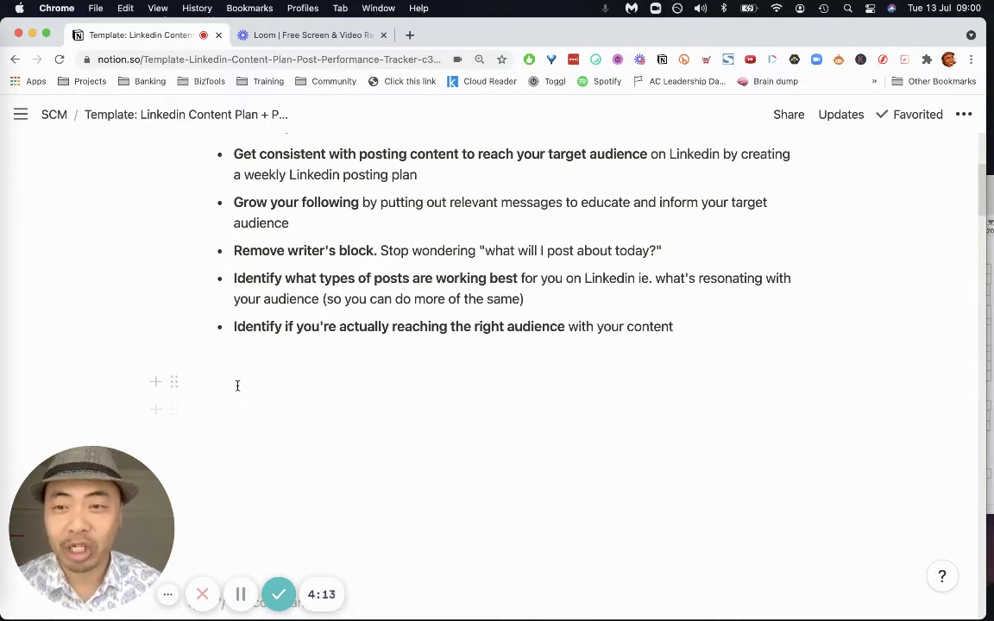
Delete the block of empty lines between the "Use this template to:" list and the "WATCH VIDEO on how to use this template" toggle
{"action": "scroll", "coordinate": [311, 361], "scroll_direction": "up", "scroll_amount": 5}
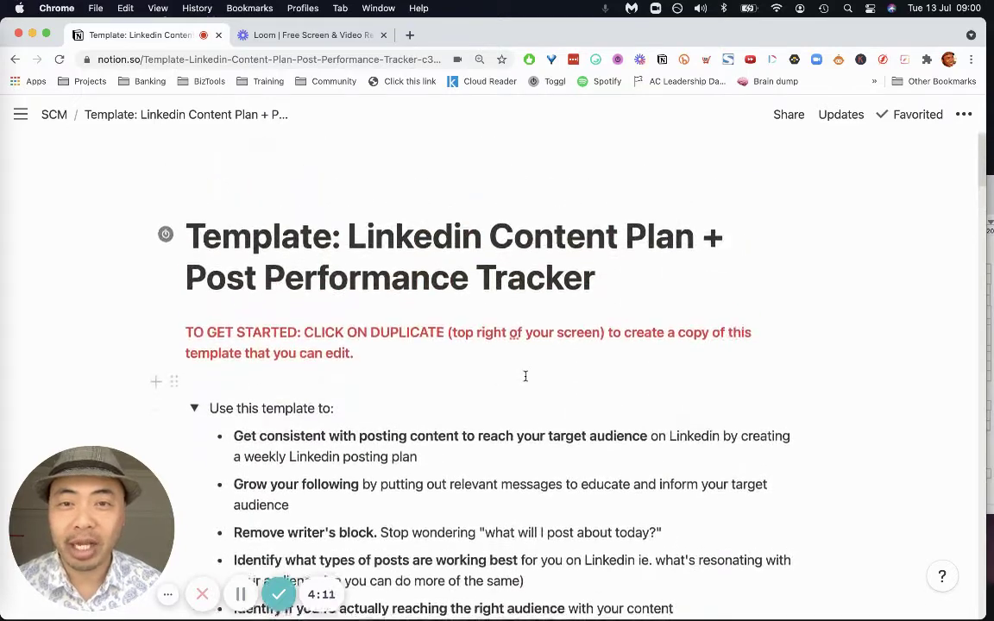
{"action": "scroll", "coordinate": [525, 376], "scroll_direction": "down", "scroll_amount": 2}
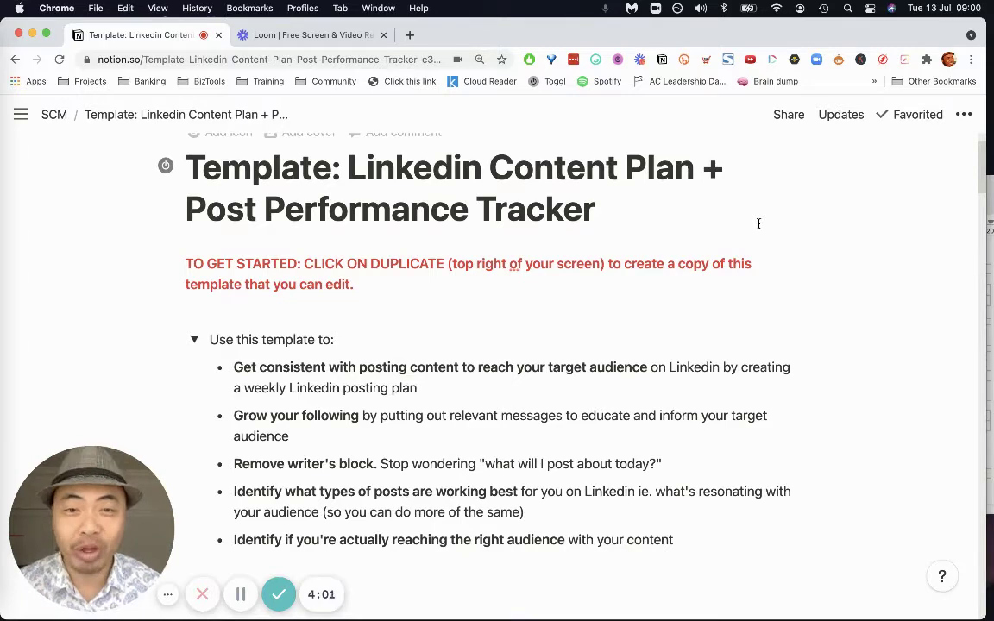
{"action": "scroll", "coordinate": [648, 430], "scroll_direction": "down", "scroll_amount": 1}
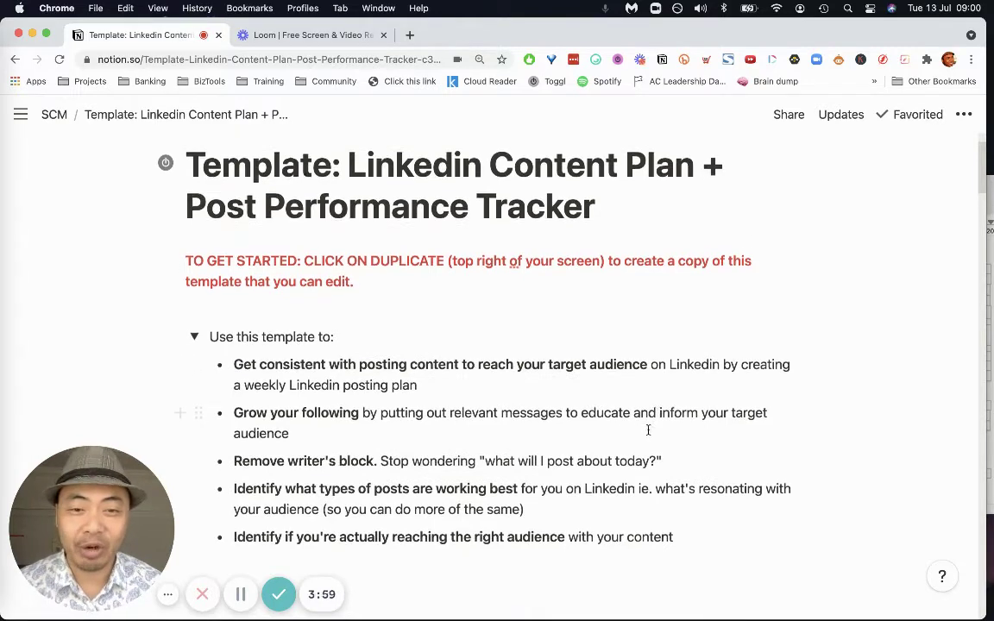
{"action": "scroll", "coordinate": [647, 430], "scroll_direction": "down", "scroll_amount": 3}
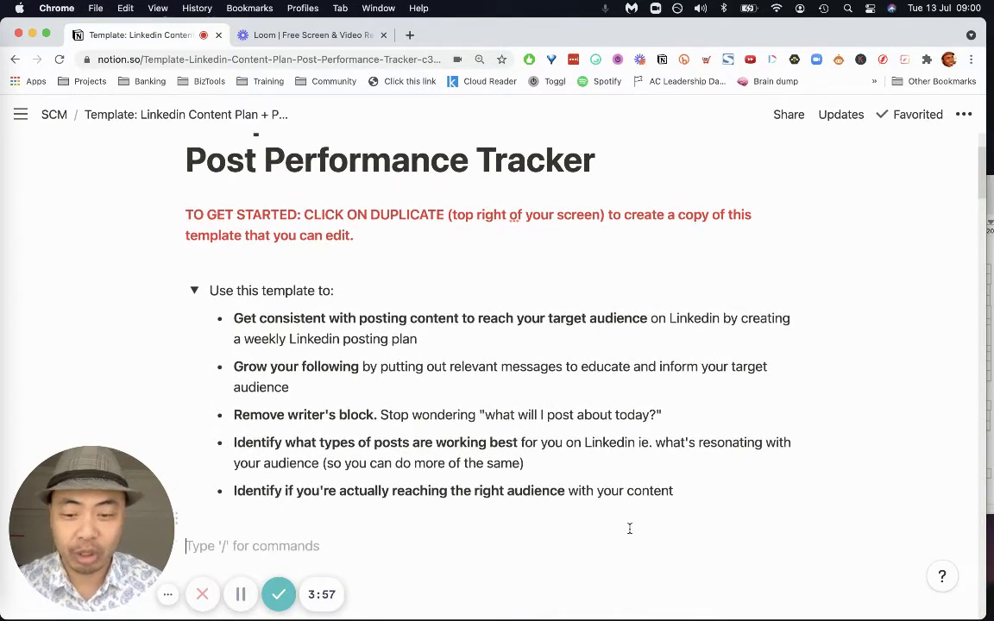
{"action": "key", "text": "super+minus"}
{"action": "key", "text": "super+minus"}
{"action": "scroll", "coordinate": [455, 459], "scroll_direction": "down", "scroll_amount": 3}
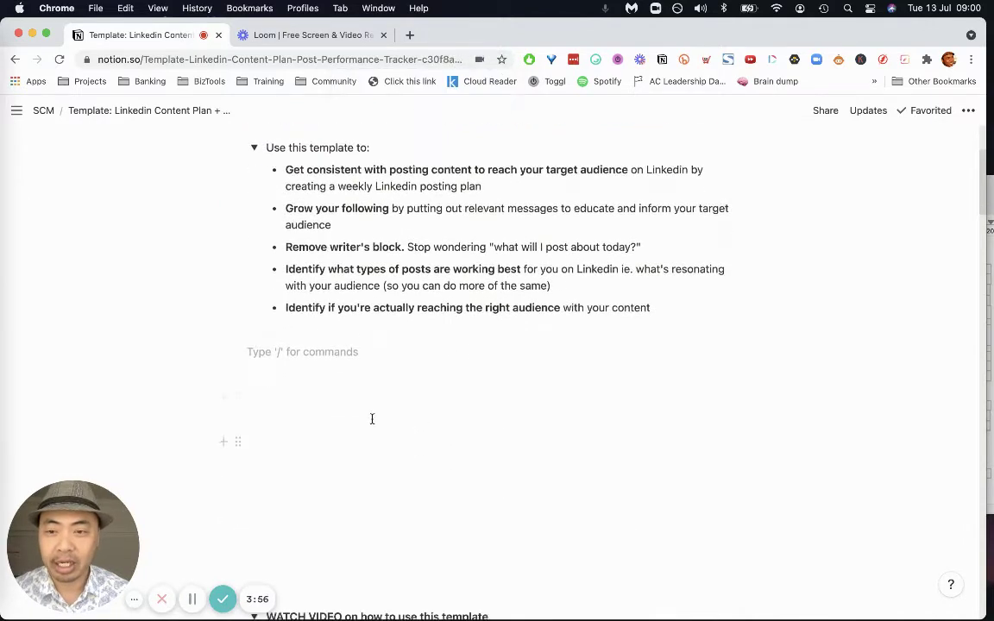
{"action": "scroll", "coordinate": [372, 418], "scroll_direction": "down", "scroll_amount": 3}
{"action": "left_click_drag", "start_coordinate": [251, 262], "coordinate": [368, 497]}
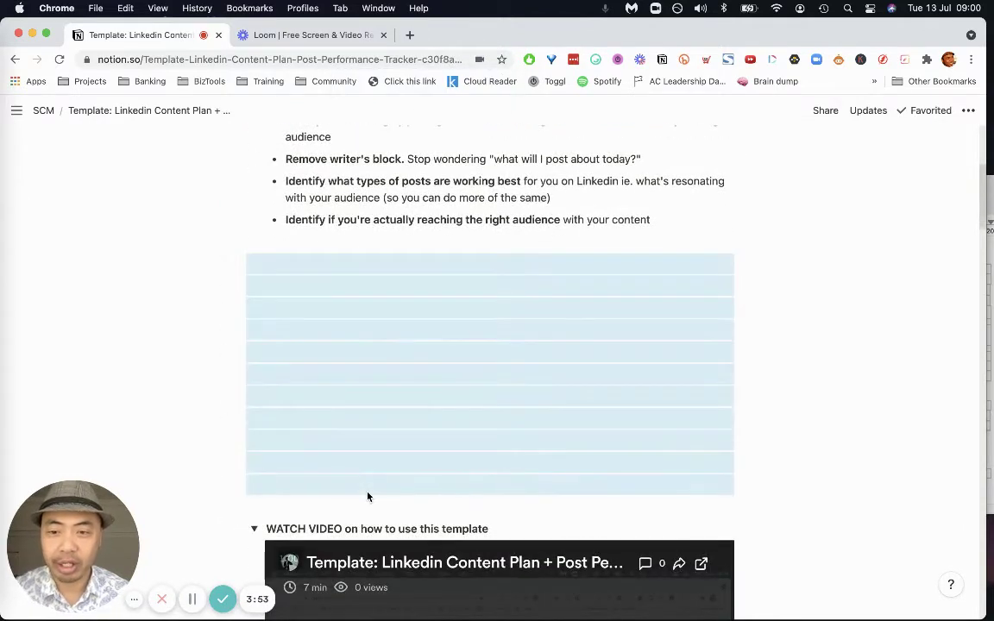
{"action": "key", "text": "BackSpace"}
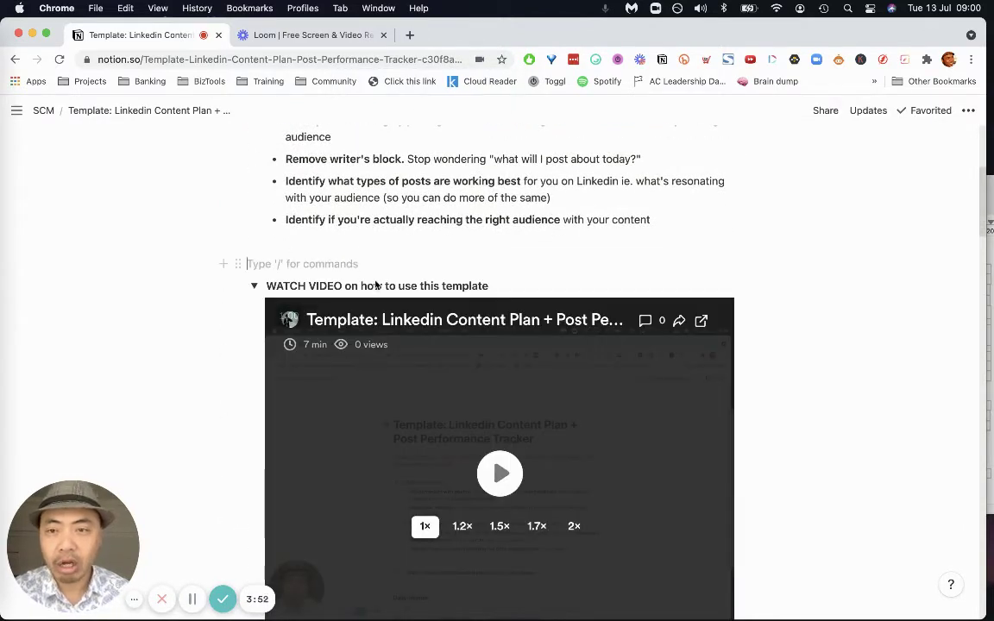
Collapse and re-expand the "Use this template to:" toggle to review the template's listed purposes
{"action": "scroll", "coordinate": [648, 329], "scroll_direction": "up", "scroll_amount": 8}
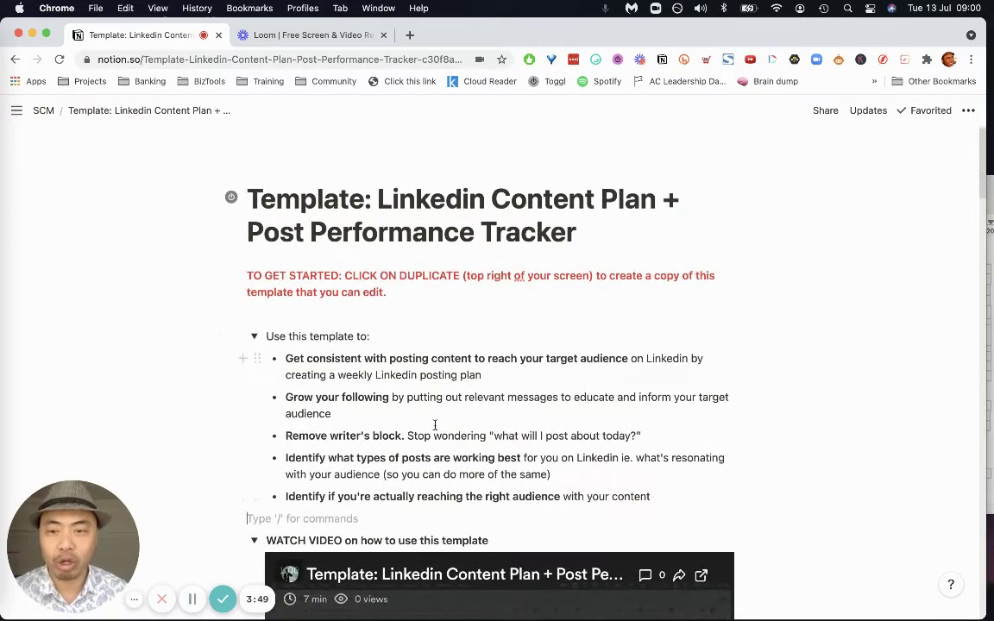
{"action": "left_click", "coordinate": [252, 336]}
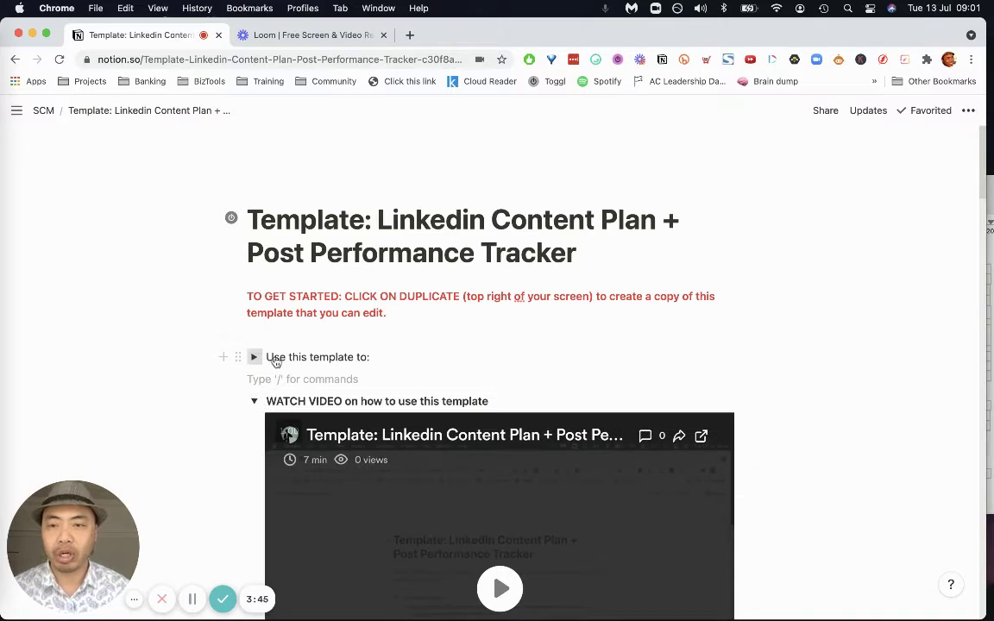
{"action": "left_click", "coordinate": [272, 358]}
{"action": "scroll", "coordinate": [742, 369], "scroll_direction": "down", "scroll_amount": 1}
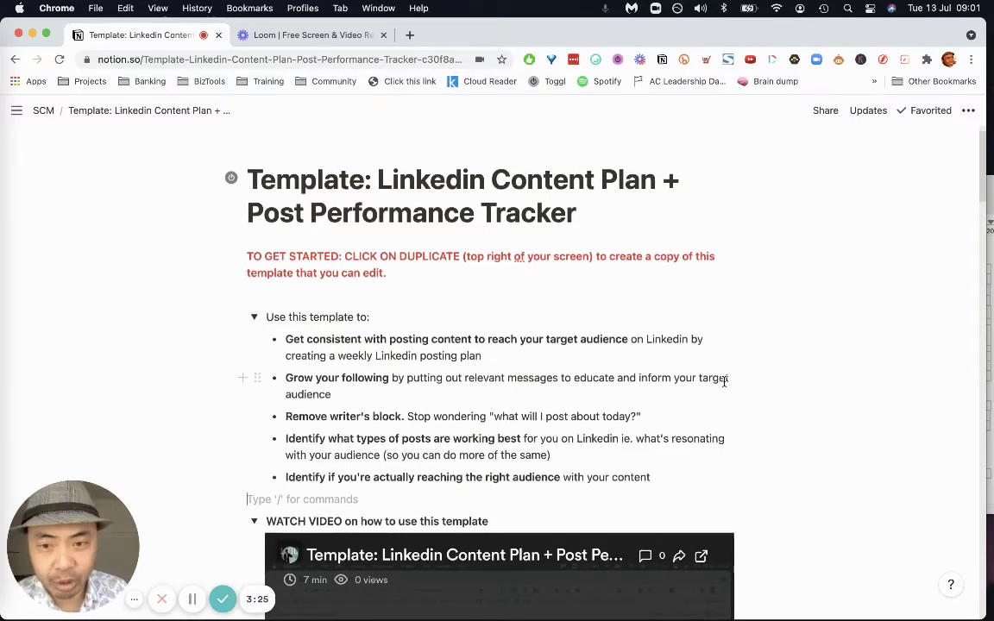
Review the Daily themes table under STEP 1, reading each weekday's theme and examples
{"action": "scroll", "coordinate": [725, 381], "scroll_direction": "down", "scroll_amount": 3}
{"action": "scroll", "coordinate": [801, 377], "scroll_direction": "down", "scroll_amount": 10}
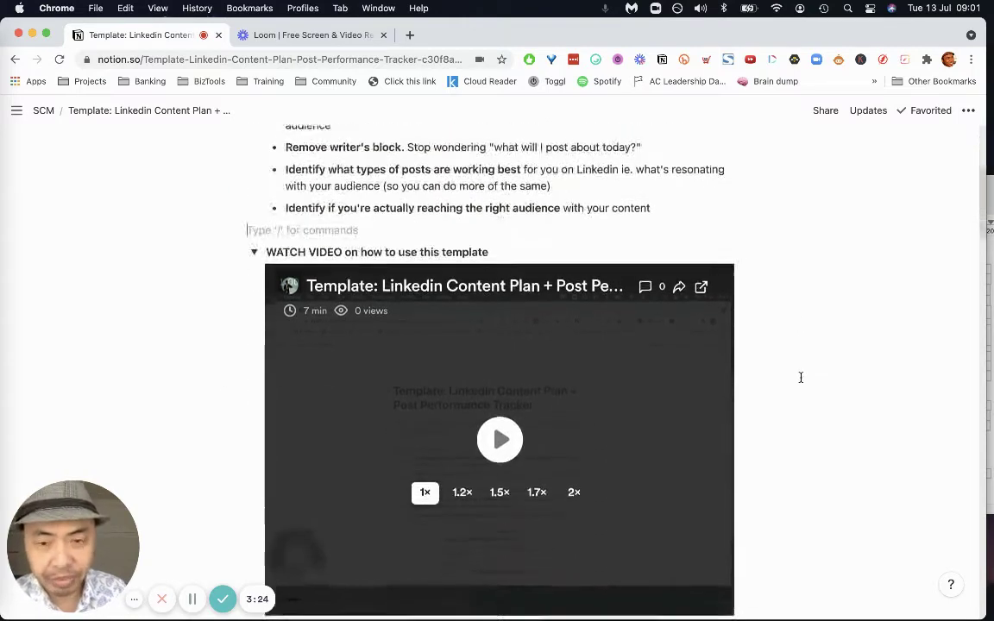
{"action": "scroll", "coordinate": [801, 377], "scroll_direction": "up", "scroll_amount": 5}
{"action": "scroll", "coordinate": [816, 388], "scroll_direction": "down", "scroll_amount": 10}
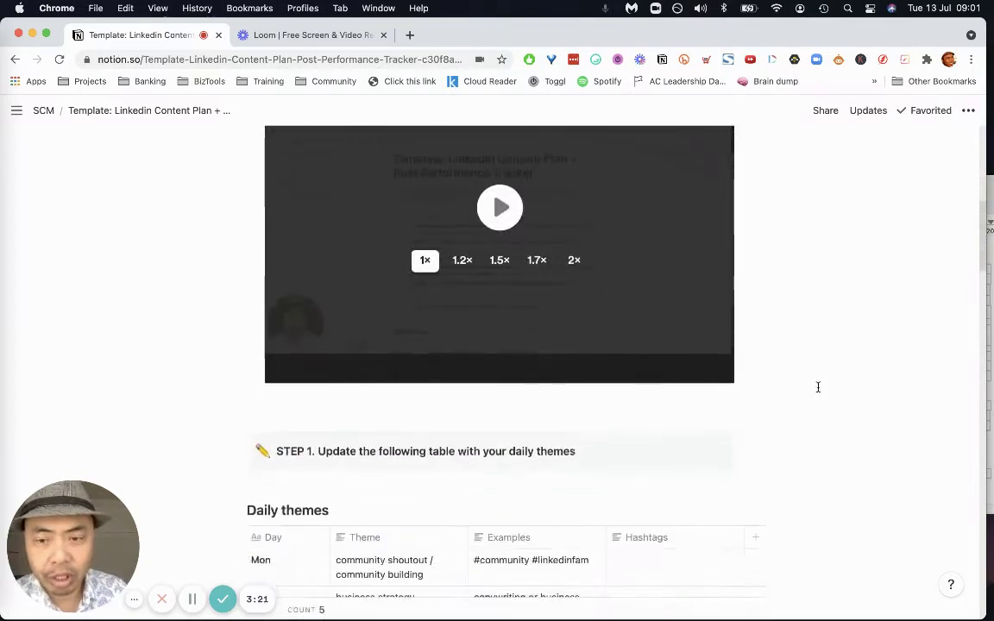
{"action": "scroll", "coordinate": [822, 387], "scroll_direction": "down", "scroll_amount": 2}
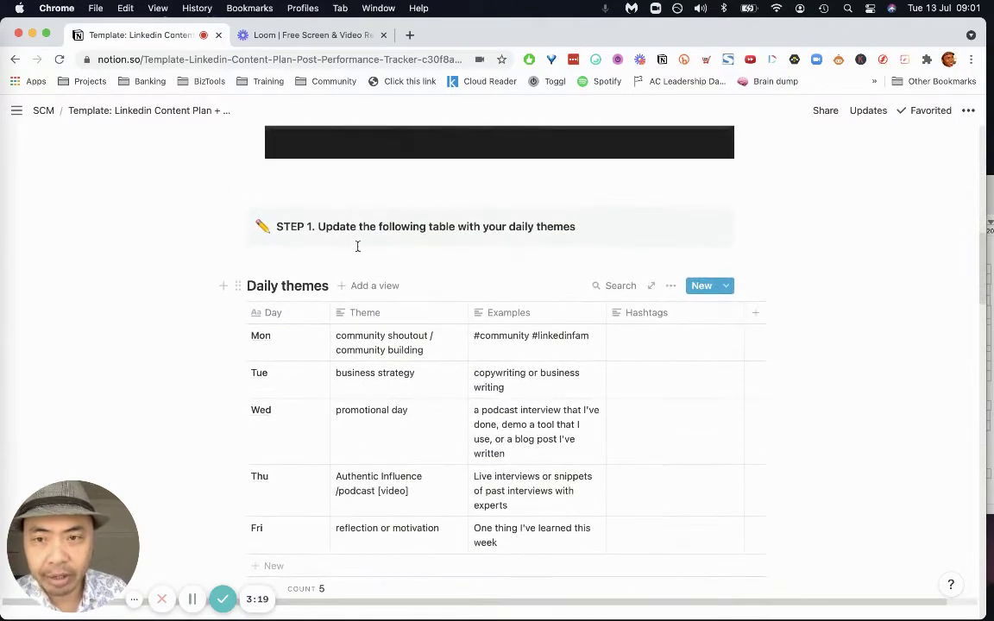
{"action": "scroll", "coordinate": [293, 235], "scroll_direction": "down", "scroll_amount": 1}
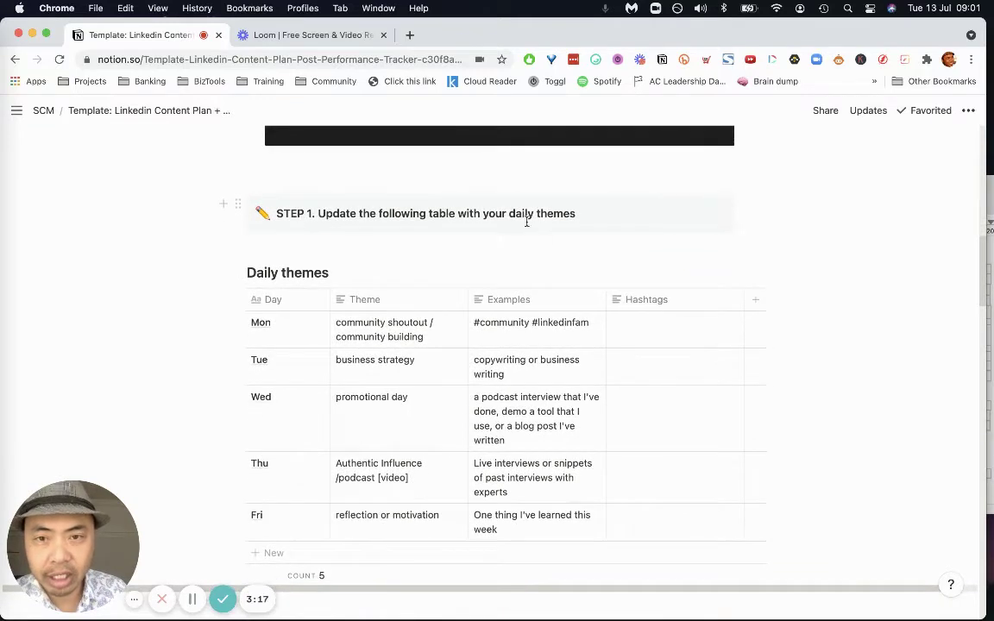
{"action": "left_click", "coordinate": [326, 272]}
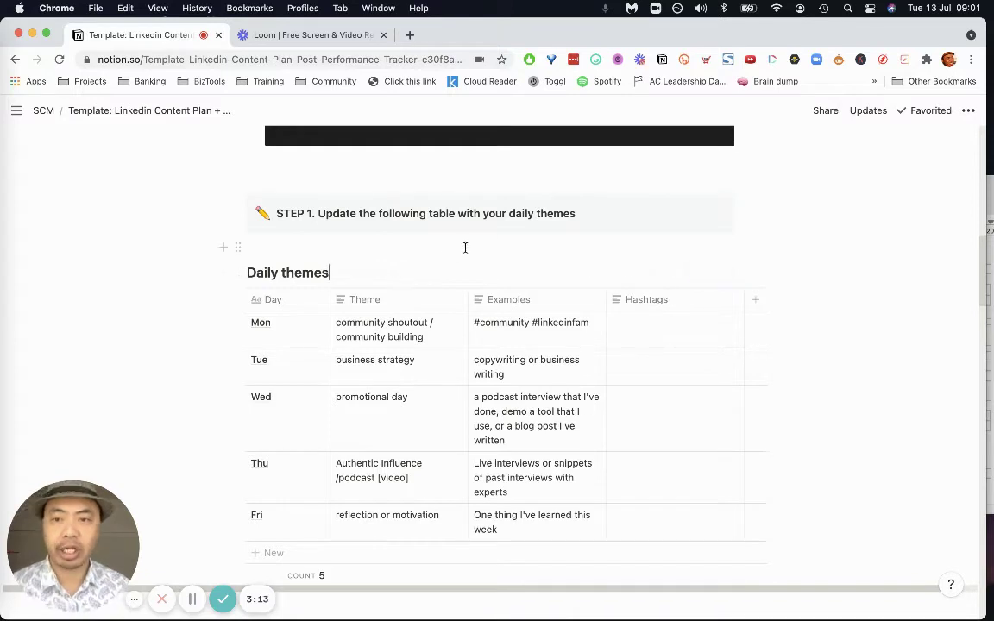
{"action": "scroll", "coordinate": [461, 293], "scroll_direction": "down", "scroll_amount": 1}
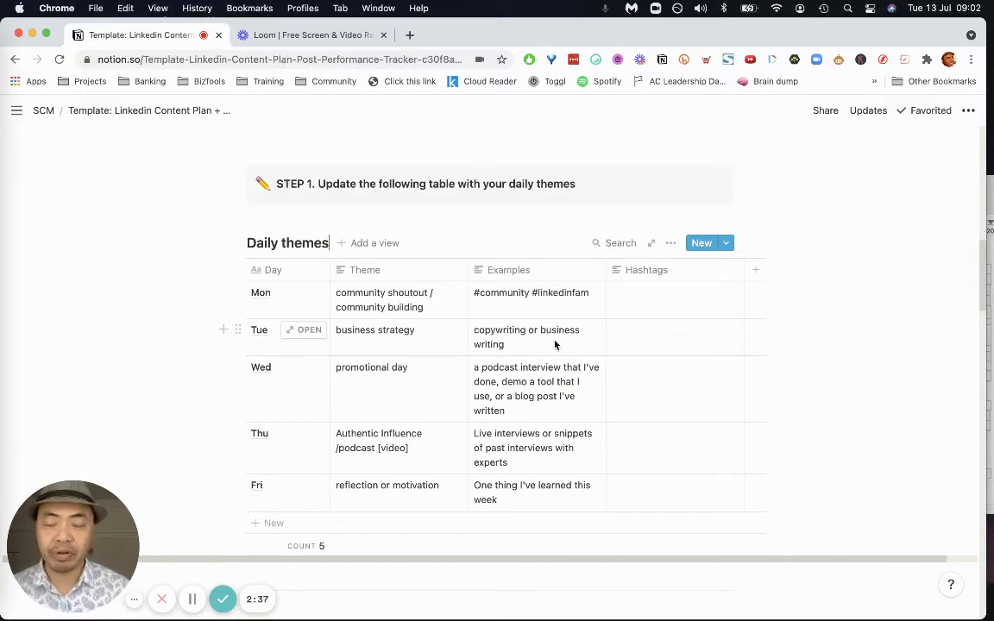
{"action": "scroll", "coordinate": [466, 353], "scroll_direction": "down", "scroll_amount": 1}
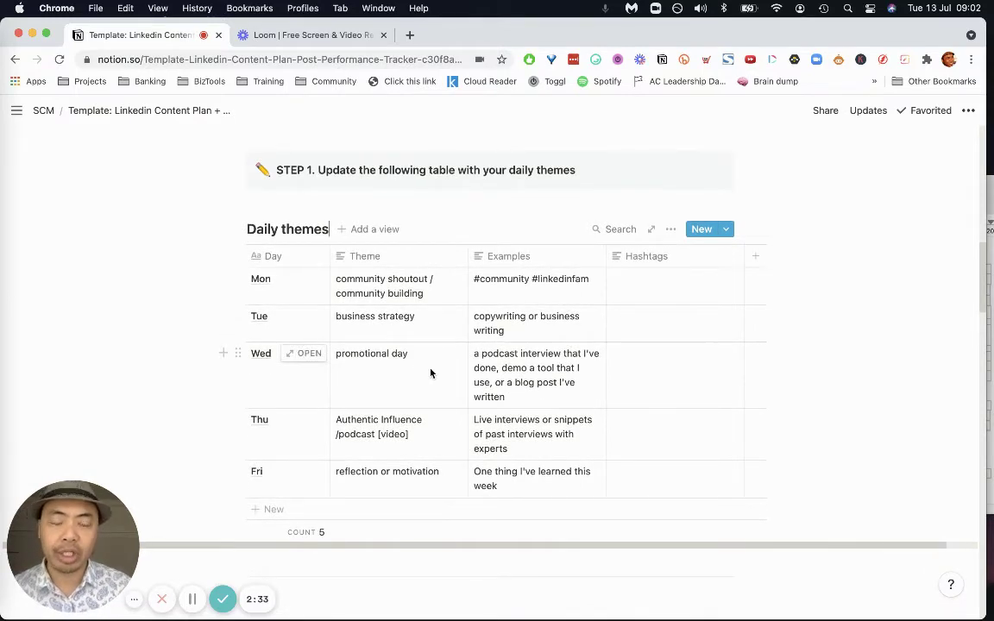
{"action": "scroll", "coordinate": [430, 372], "scroll_direction": "down", "scroll_amount": 1}
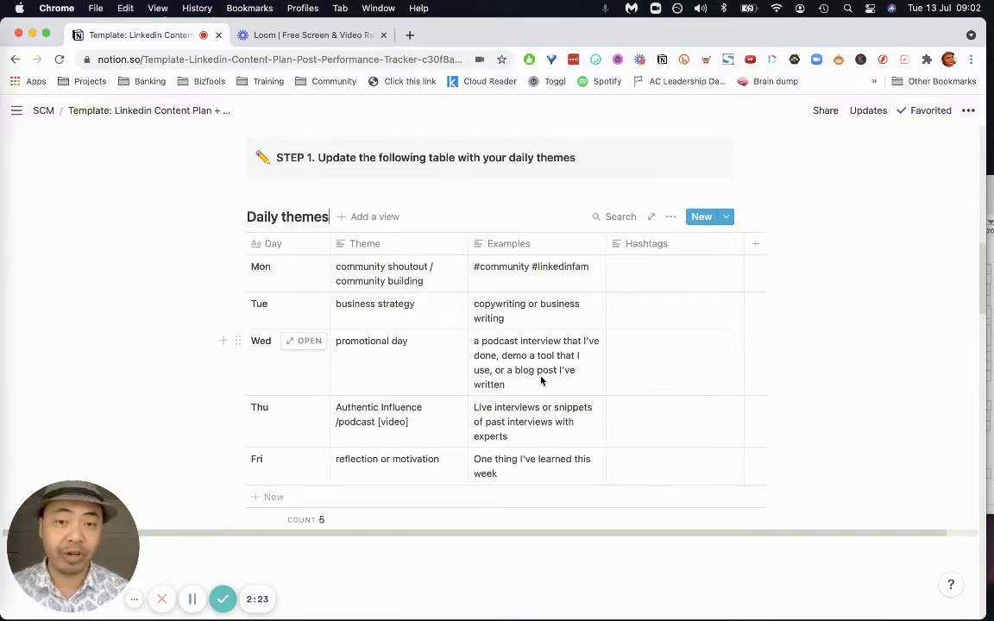
{"action": "scroll", "coordinate": [528, 366], "scroll_direction": "down", "scroll_amount": 1}
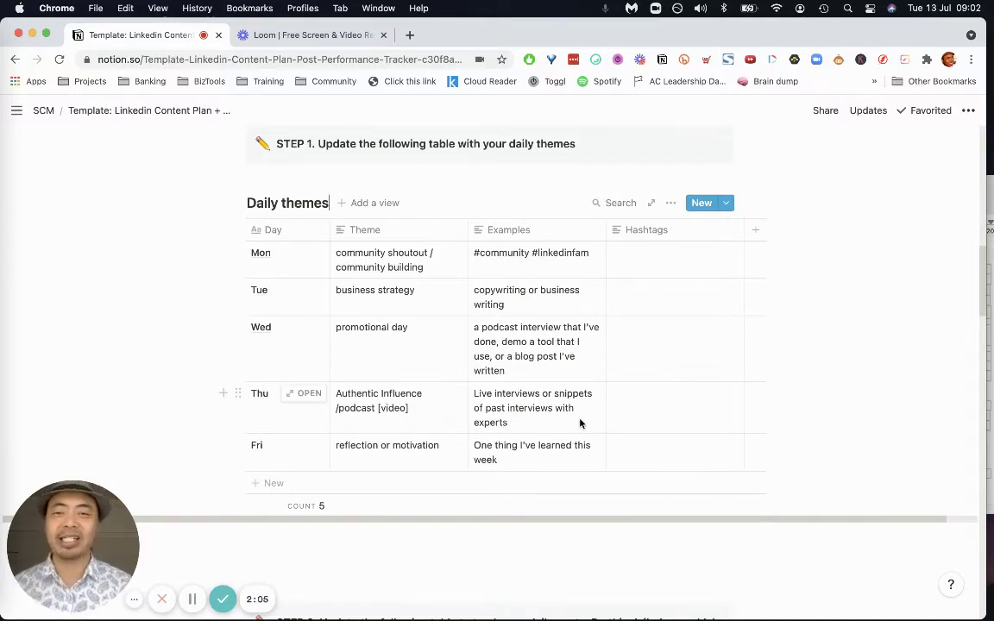
{"action": "scroll", "coordinate": [579, 421], "scroll_direction": "down", "scroll_amount": 1}
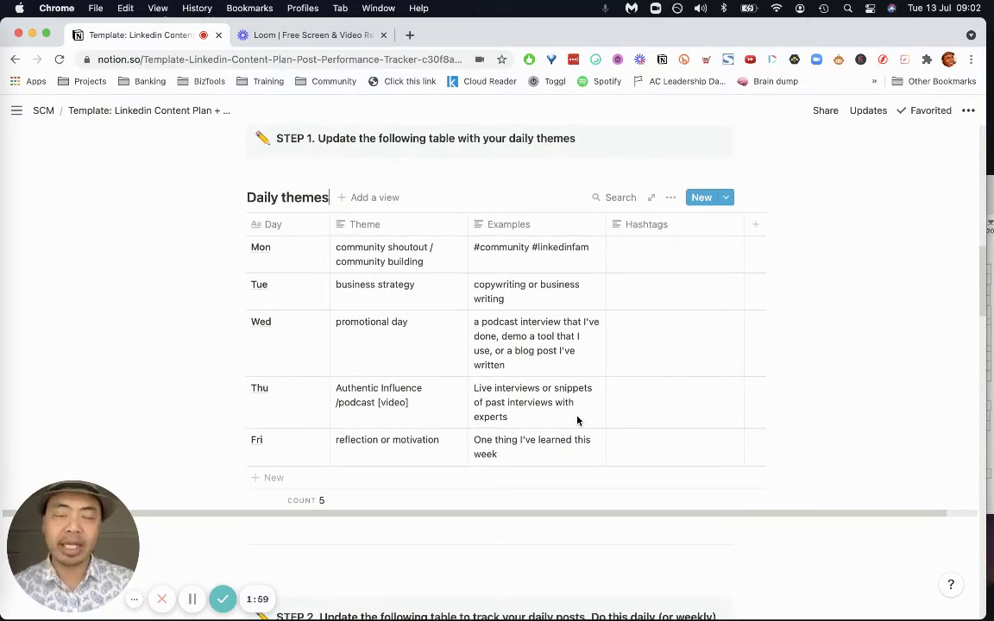
{"action": "scroll", "coordinate": [578, 410], "scroll_direction": "down", "scroll_amount": 2}
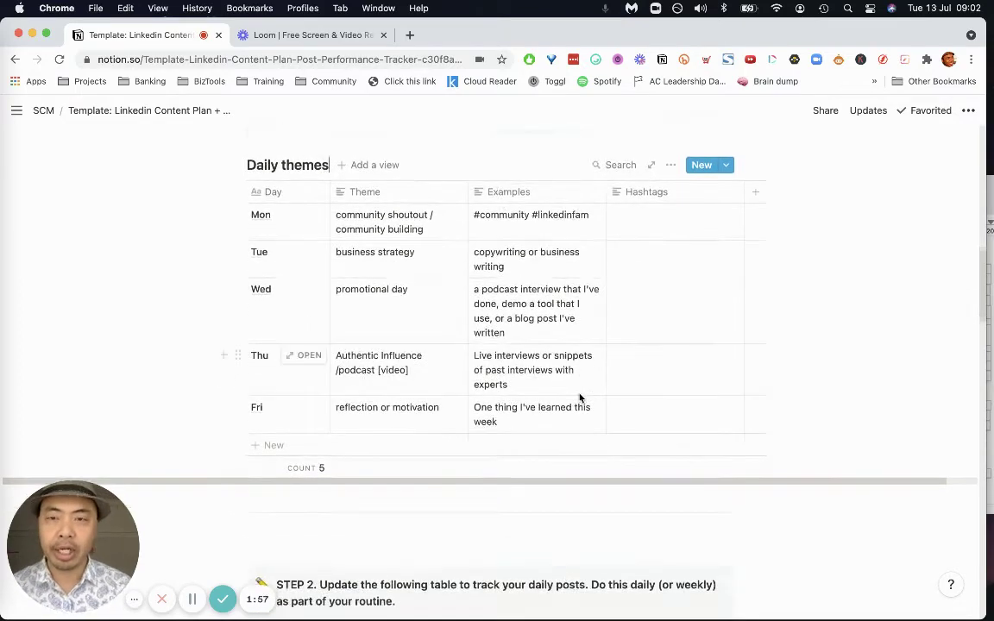
Examine the Linkedin Post Tracker table under STEP 2 and compare it with the Daily themes table
{"action": "scroll", "coordinate": [679, 349], "scroll_direction": "down", "scroll_amount": 5}
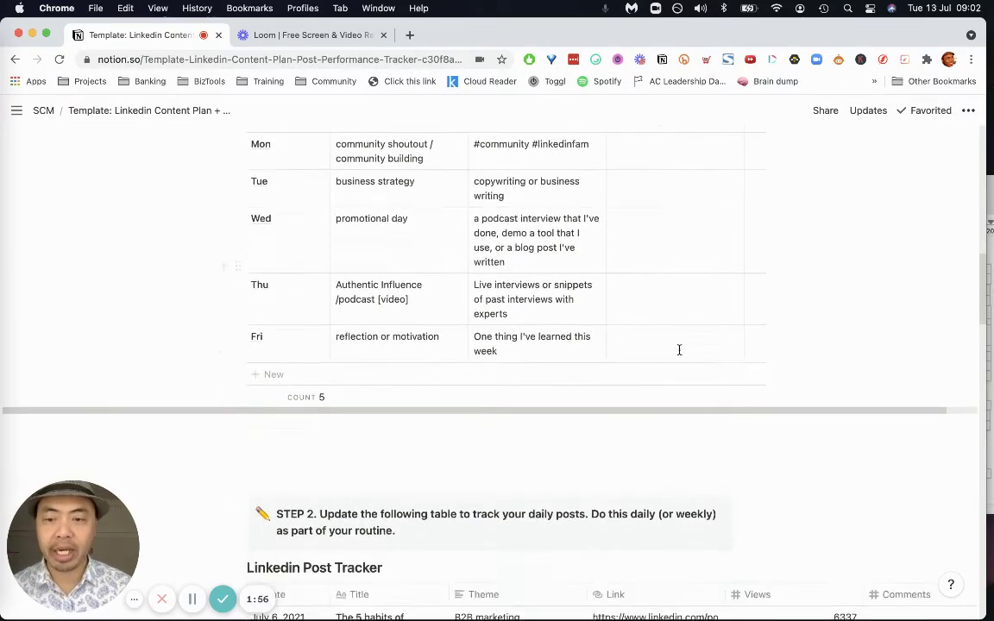
{"action": "scroll", "coordinate": [715, 339], "scroll_direction": "down", "scroll_amount": 3}
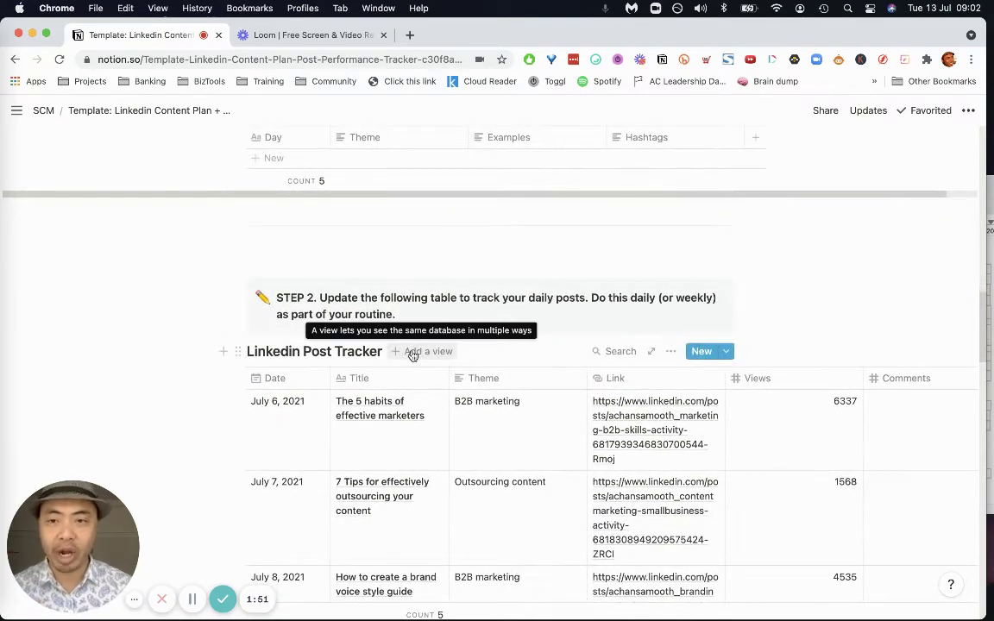
{"action": "scroll", "coordinate": [587, 348], "scroll_direction": "down", "scroll_amount": 3}
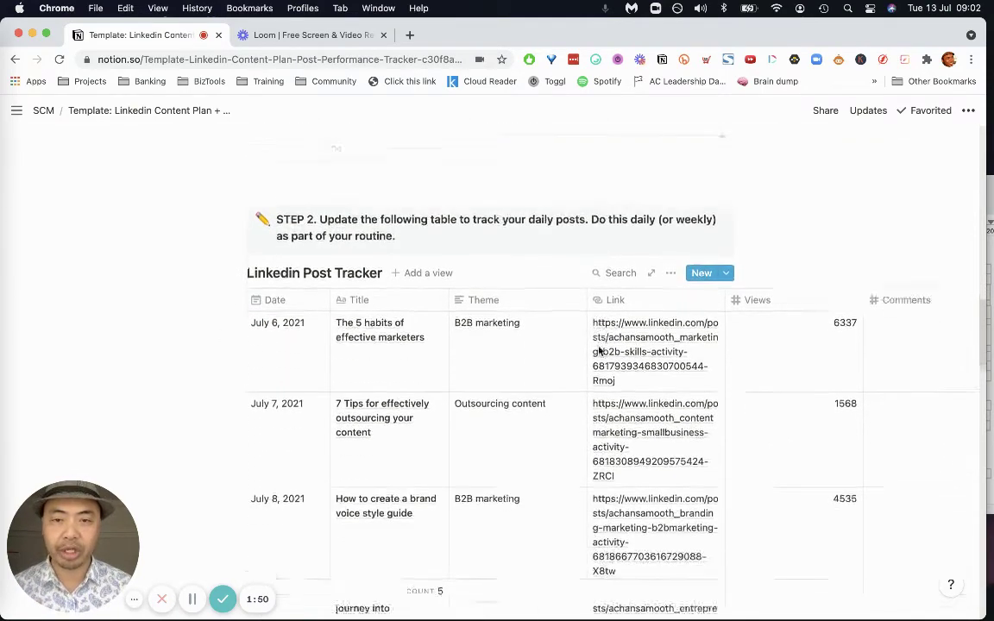
{"action": "scroll", "coordinate": [604, 258], "scroll_direction": "up", "scroll_amount": 10}
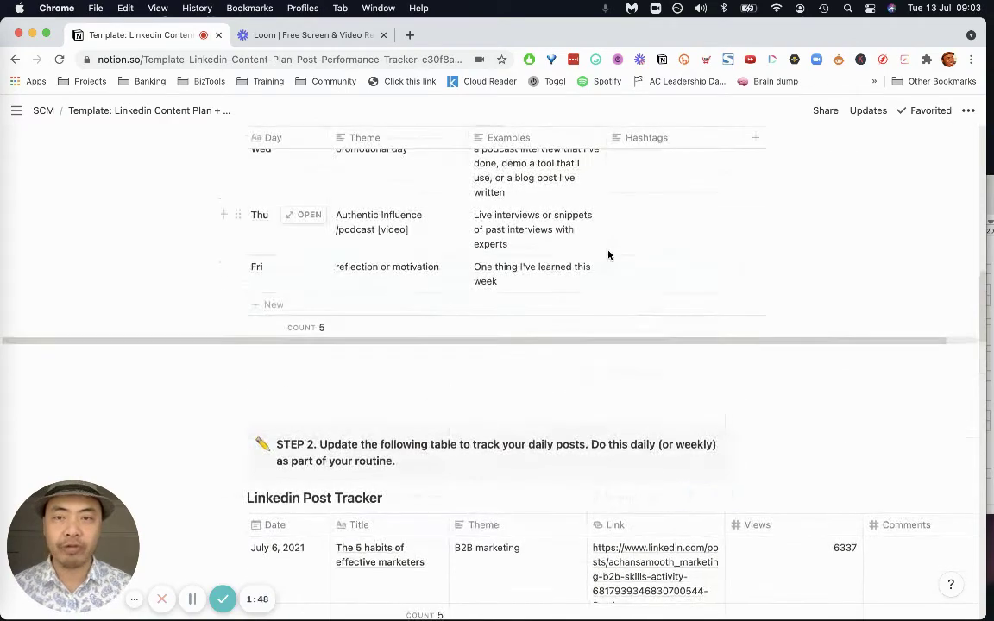
{"action": "scroll", "coordinate": [392, 262], "scroll_direction": "down", "scroll_amount": 10}
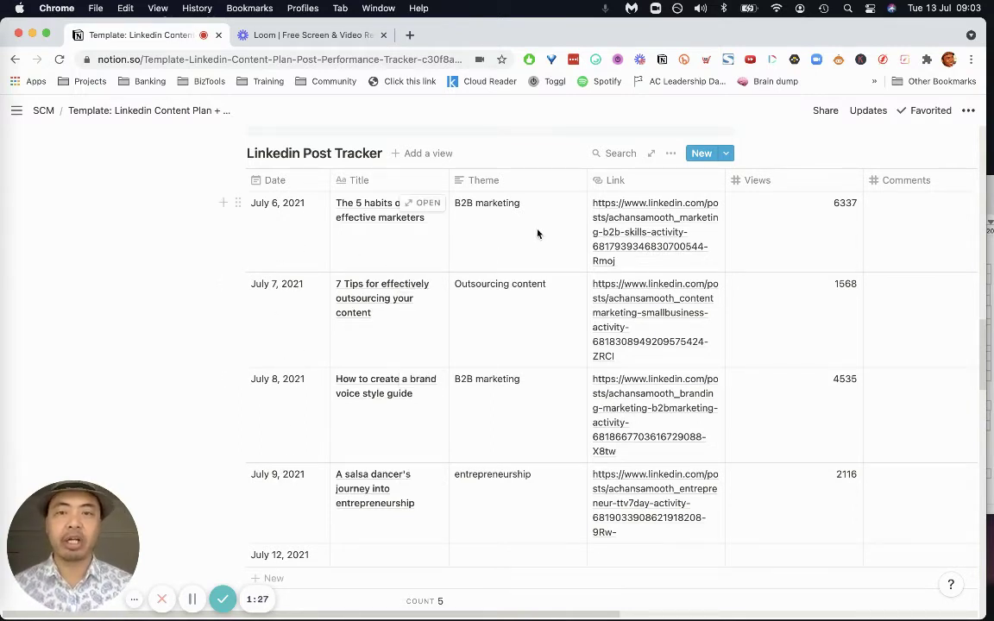
Inspect the date and title fields of the tracker's first post, and view the Comments and Notes columns
{"action": "left_click", "coordinate": [269, 203]}
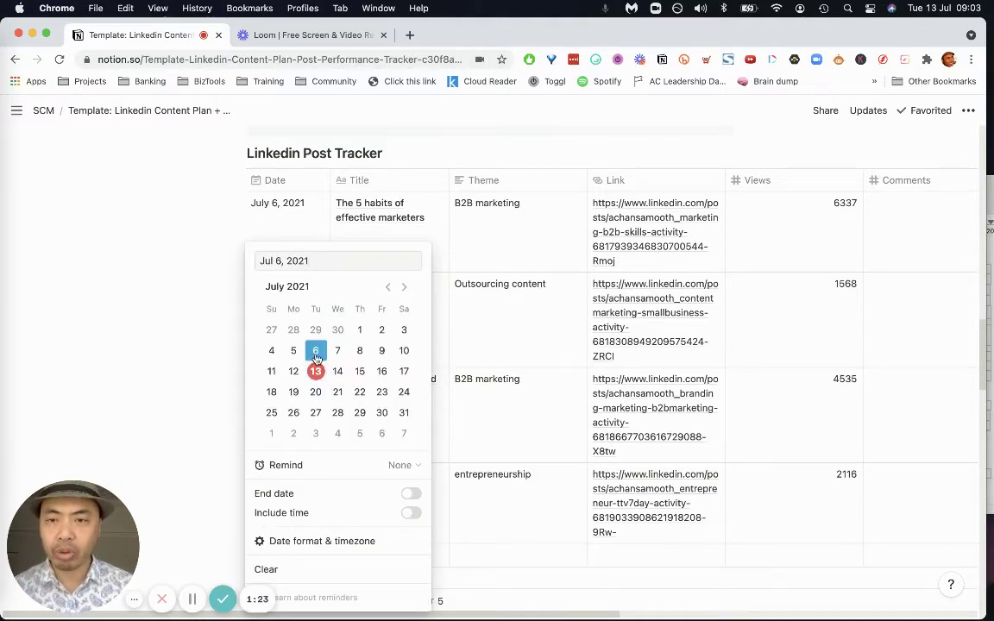
{"action": "key", "text": "Escape"}
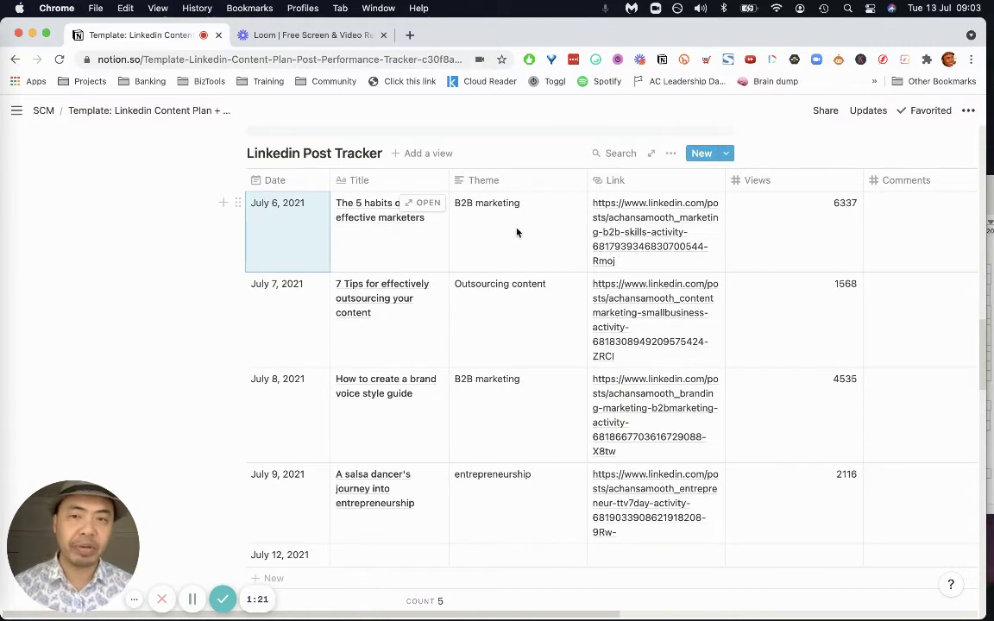
{"action": "left_click", "coordinate": [382, 249]}
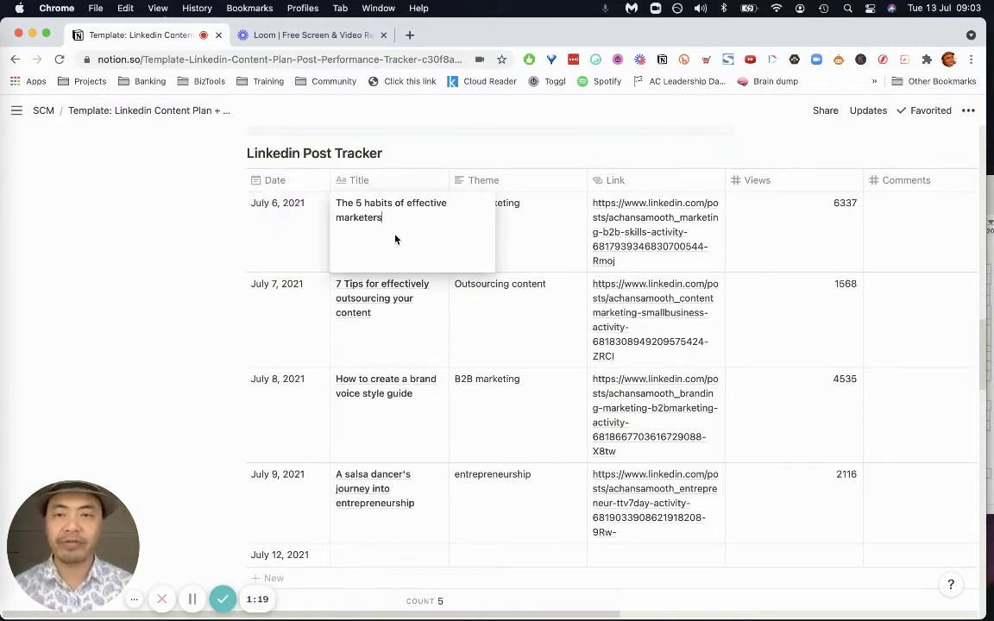
{"action": "key", "text": "Escape"}
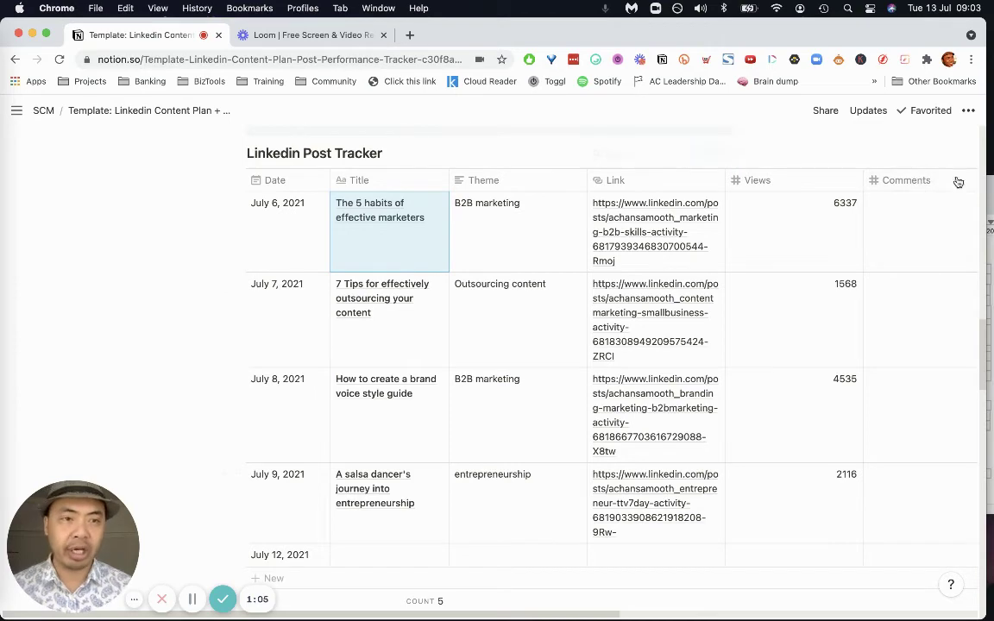
{"action": "left_click_drag", "start_coordinate": [545, 611], "coordinate": [617, 611]}
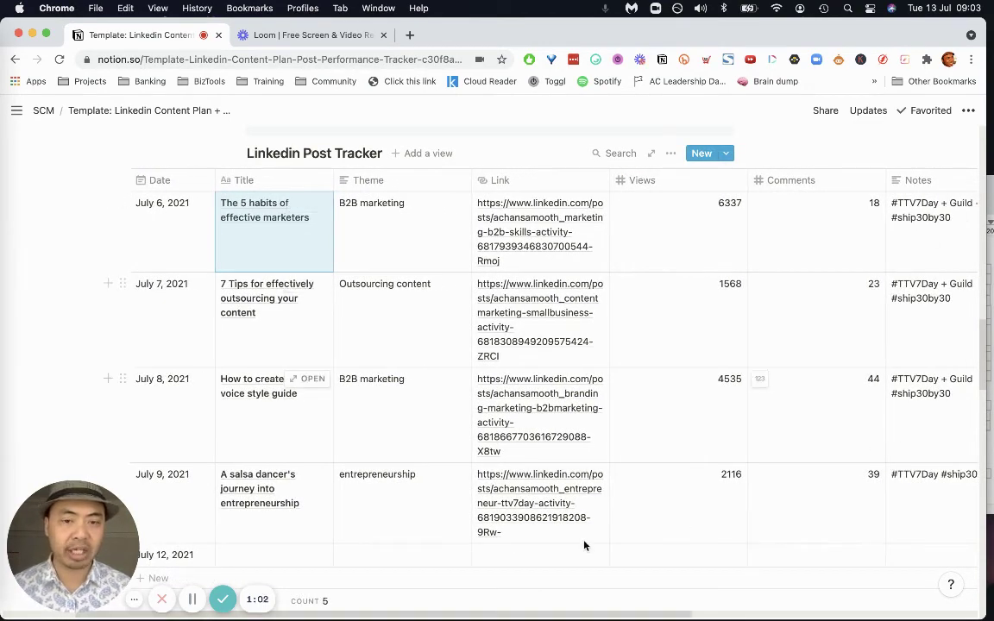
{"action": "left_click_drag", "start_coordinate": [549, 611], "coordinate": [501, 603]}
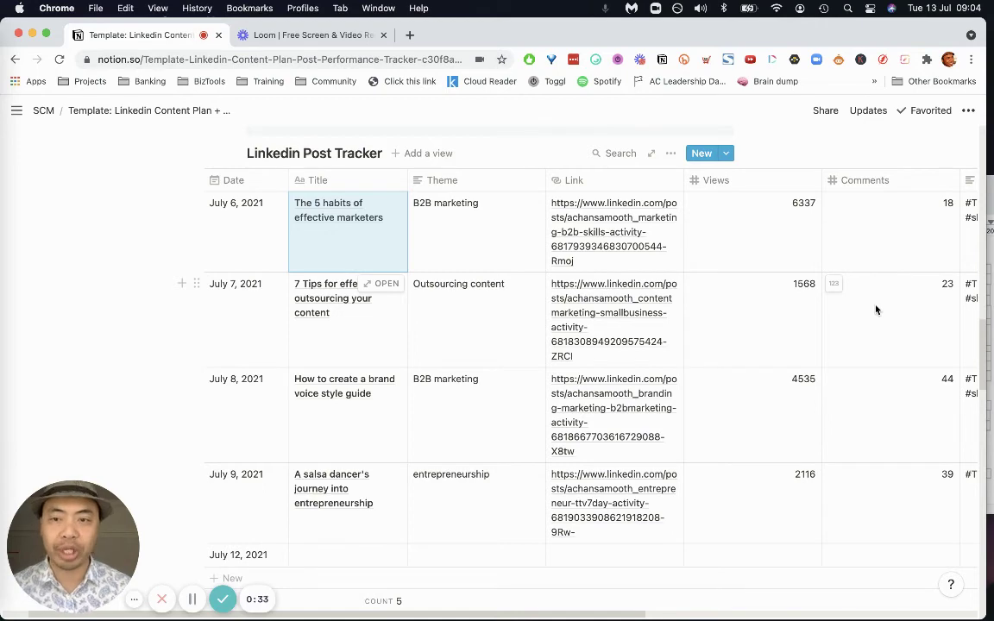
Review the pro tips, the "Are your posts reaching the right audience?" toggle and the Social Sales Index section, and return to the tracker
{"action": "scroll", "coordinate": [846, 292], "scroll_direction": "down", "scroll_amount": 5}
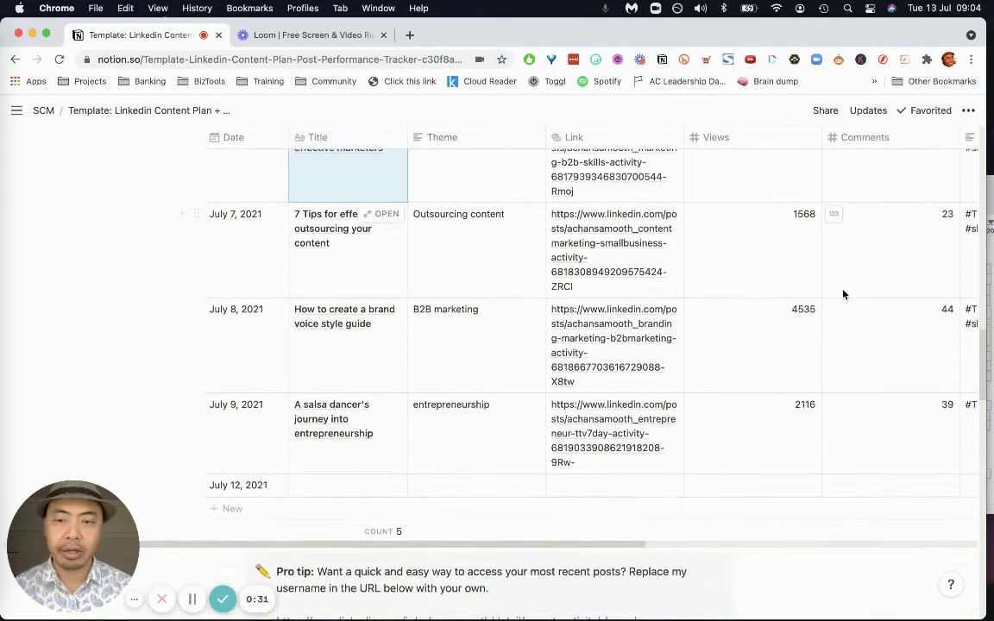
{"action": "scroll", "coordinate": [744, 242], "scroll_direction": "down", "scroll_amount": 6}
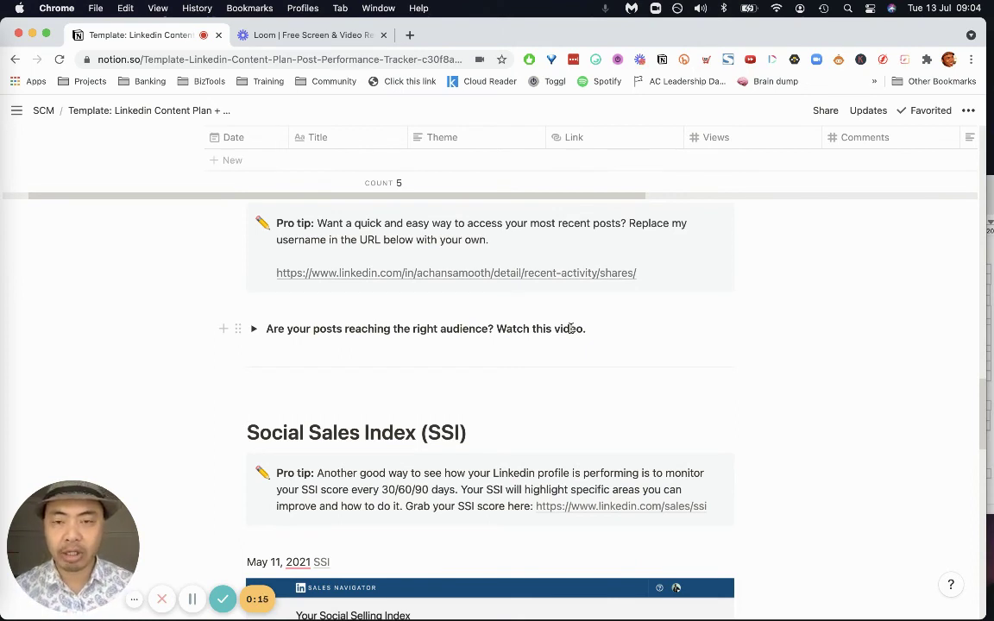
{"action": "left_click", "coordinate": [253, 328]}
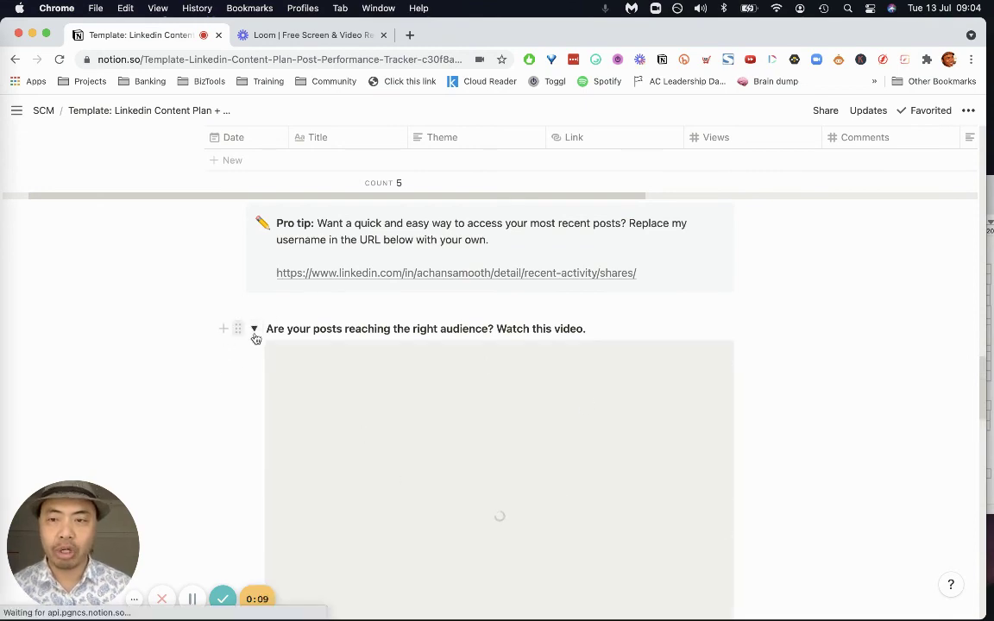
{"action": "left_click", "coordinate": [253, 329]}
{"action": "scroll", "coordinate": [636, 331], "scroll_direction": "down", "scroll_amount": 3}
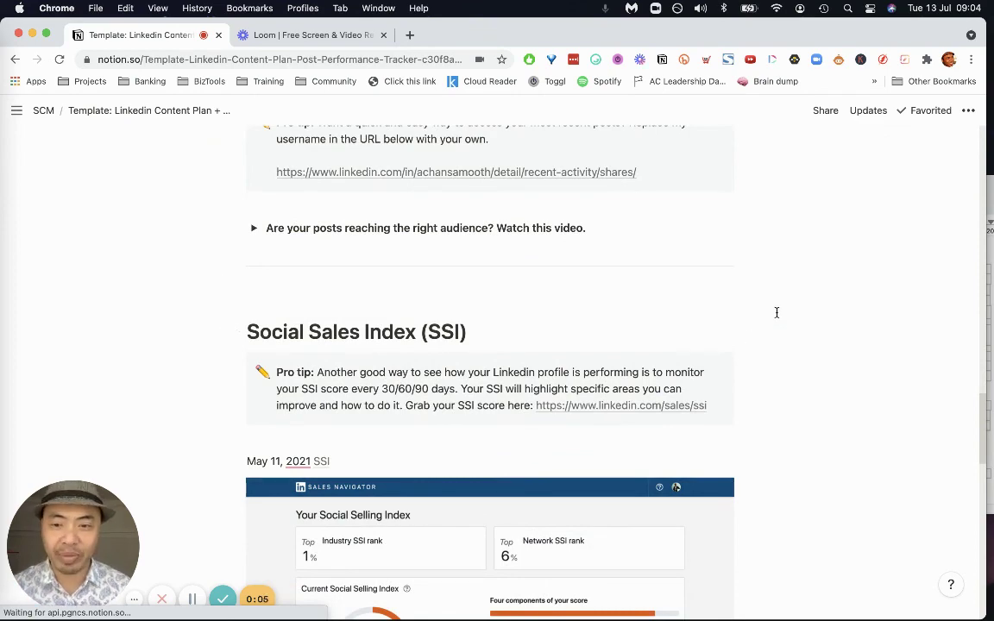
{"action": "scroll", "coordinate": [763, 252], "scroll_direction": "up", "scroll_amount": 5}
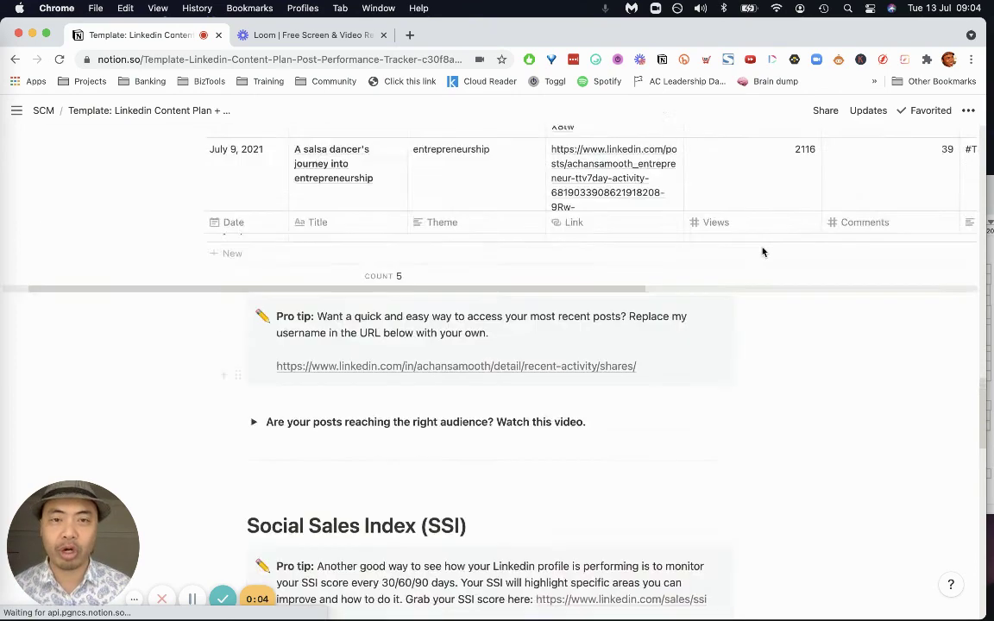
{"action": "scroll", "coordinate": [763, 252], "scroll_direction": "up", "scroll_amount": 7}
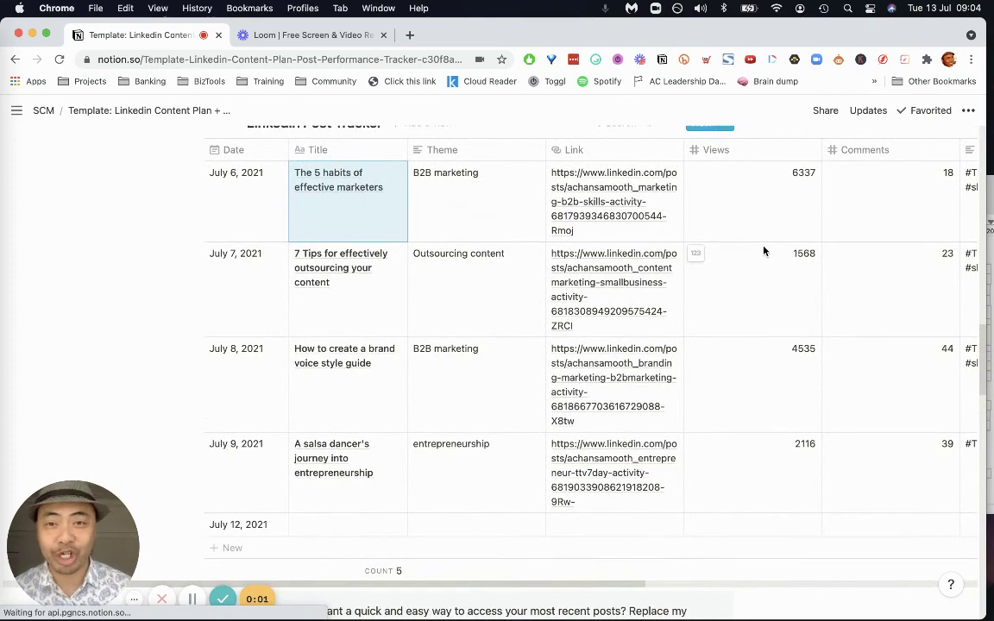